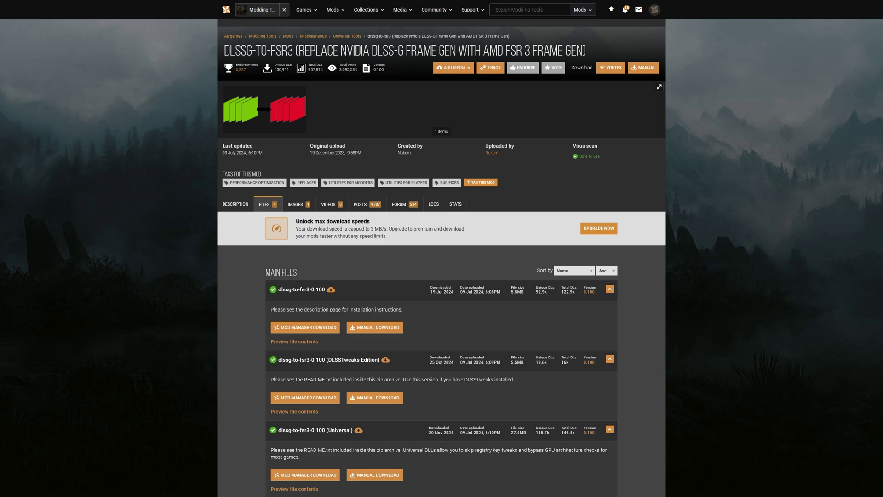
# - Request the free manual download of dlssg-to-fsr3-0.100 (Universal) and cancel saving the zip file
pyautogui.scroll(-3, 441, 258)
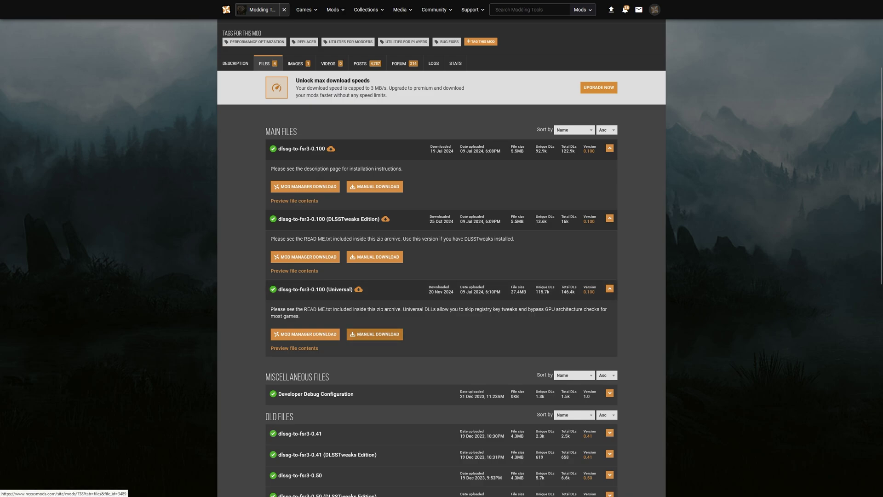
pyautogui.click(374, 334)
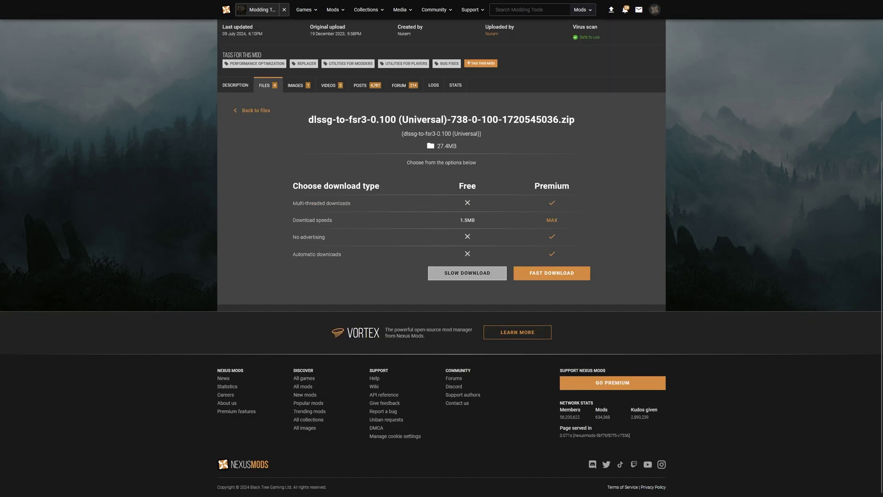
pyautogui.click(467, 273)
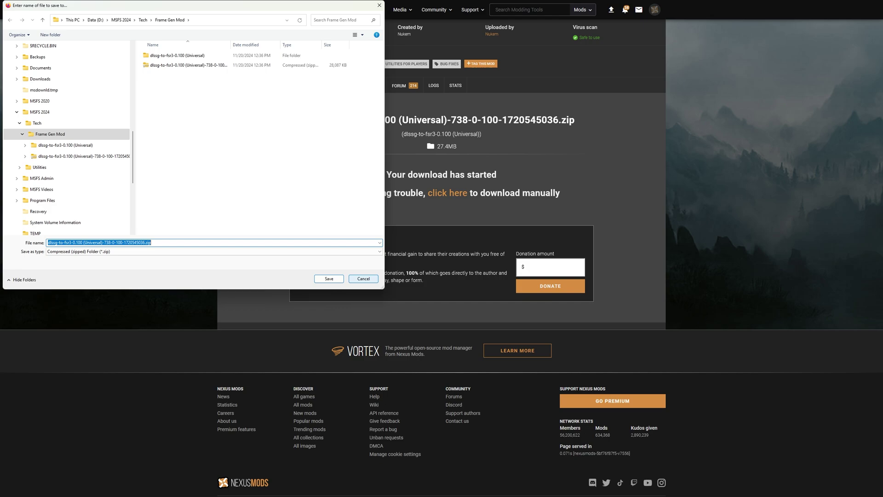
pyautogui.click(364, 279)
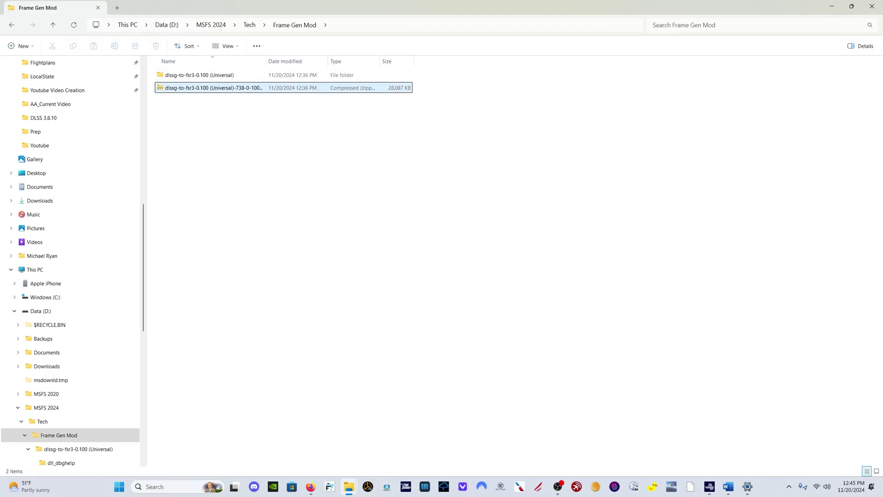
# - Open READ ME.txt from the dll_version folder inside the extracted dlssg-to-fsr3-0.100 (Universal) folder
pyautogui.rightClick(186, 88)
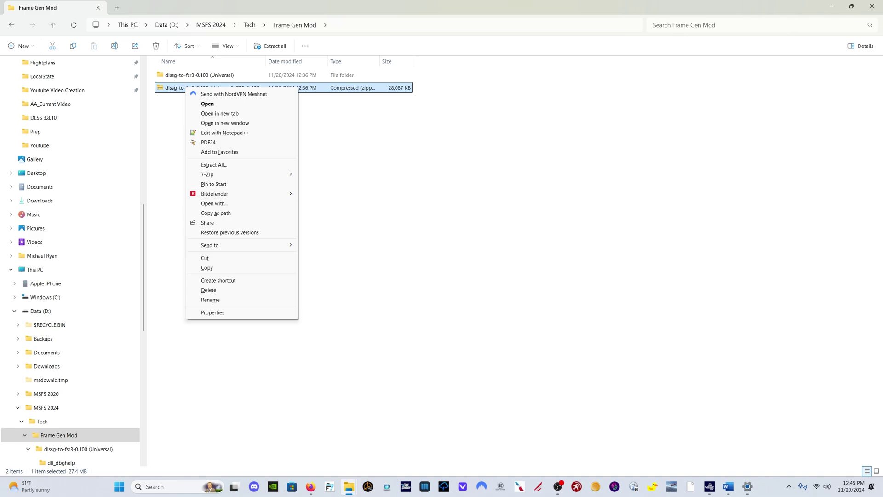
pyautogui.press('Escape')
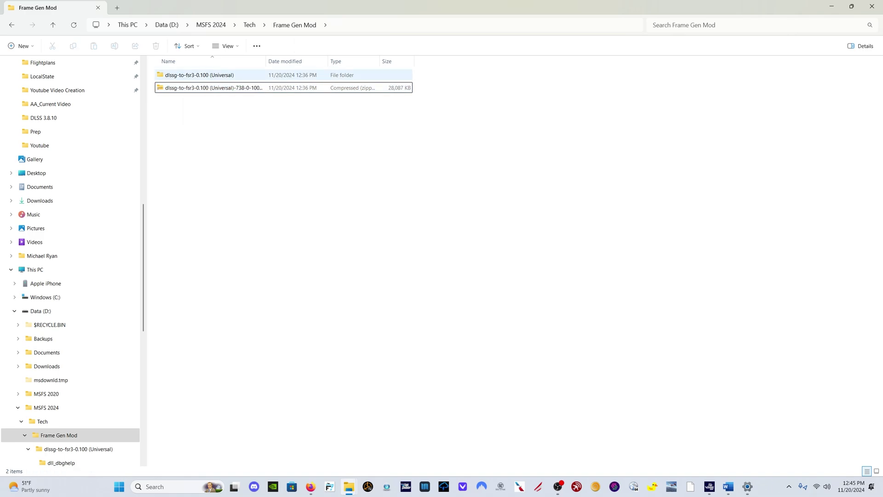
pyautogui.doubleClick(199, 75)
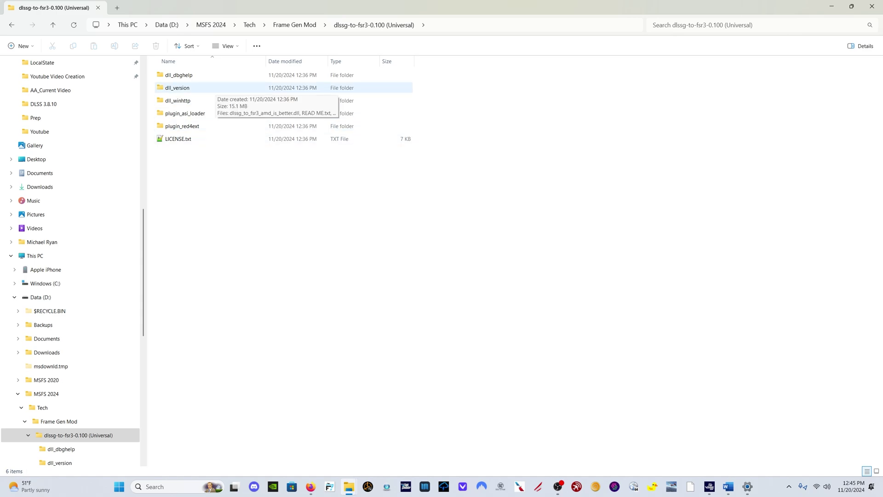
pyautogui.doubleClick(177, 88)
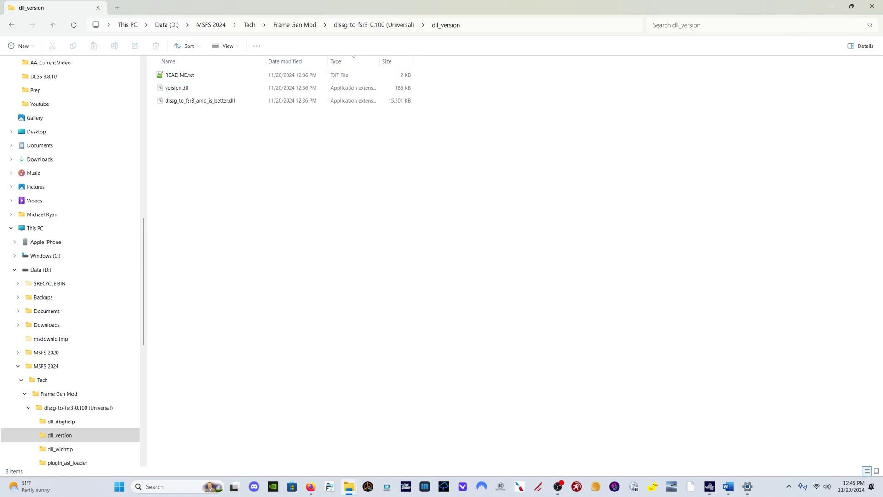
pyautogui.doubleClick(179, 75)
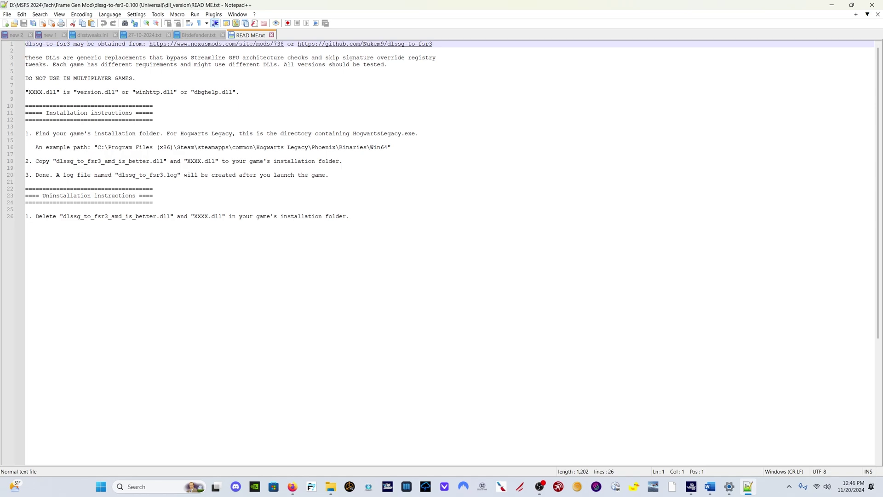
# - Switch to File Explorer and open the simulator's installation folder at C:\XboxGames\Limitless\Content
pyautogui.hotkey('alt', 'Tab')
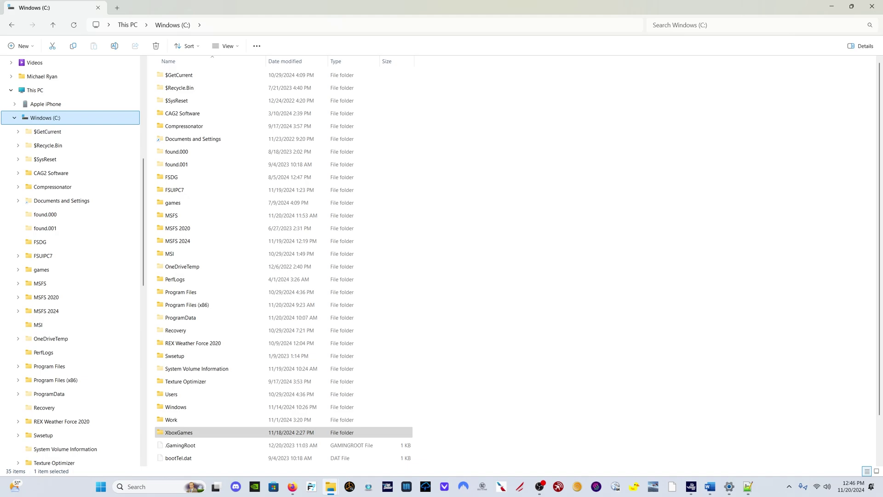
pyautogui.press('Tab')
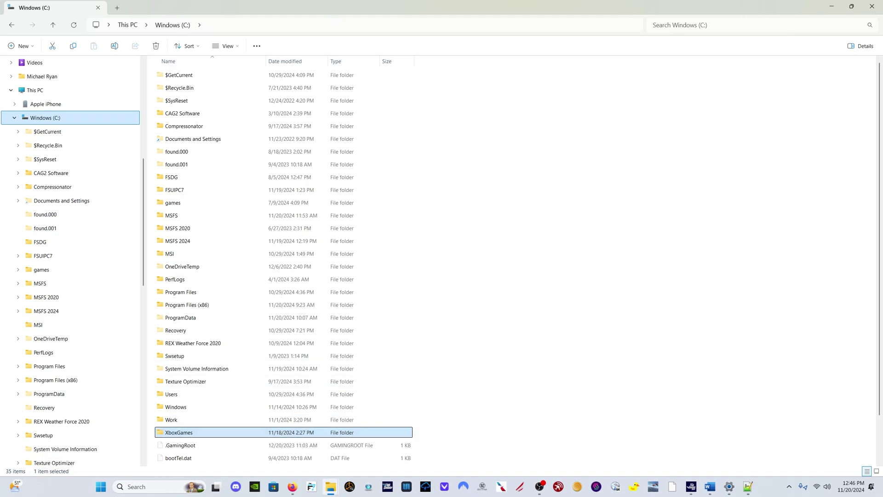
pyautogui.press('Tab')
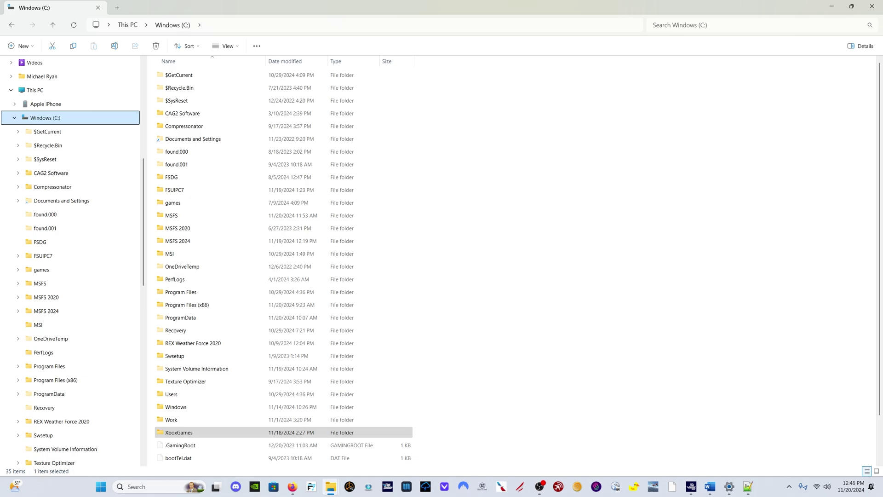
pyautogui.click(179, 432)
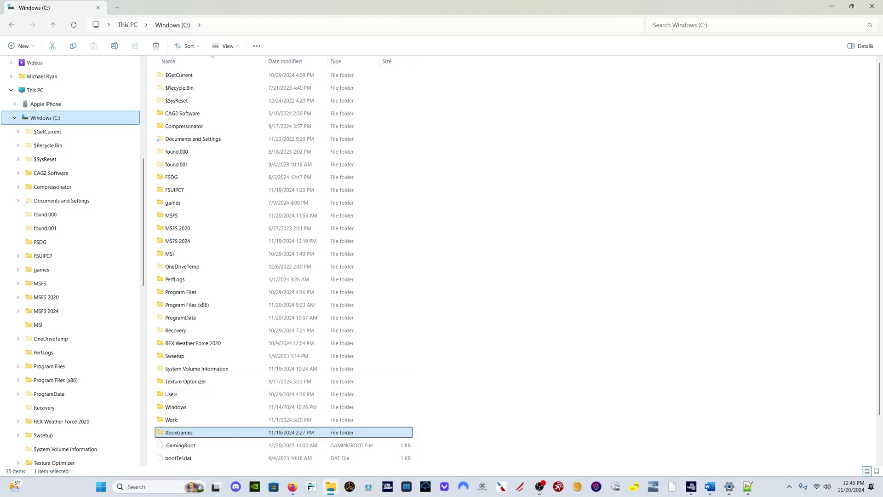
pyautogui.press('Return')
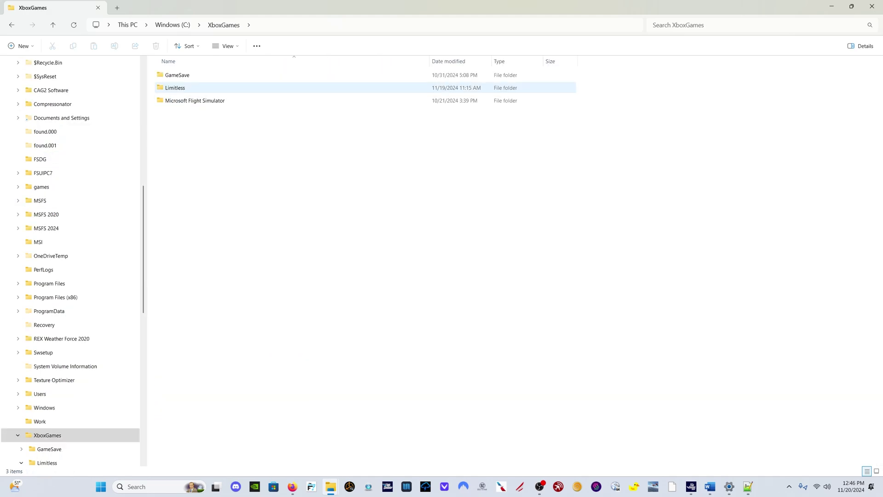
pyautogui.press('Down')
pyautogui.press('Return')
pyautogui.press('Down')
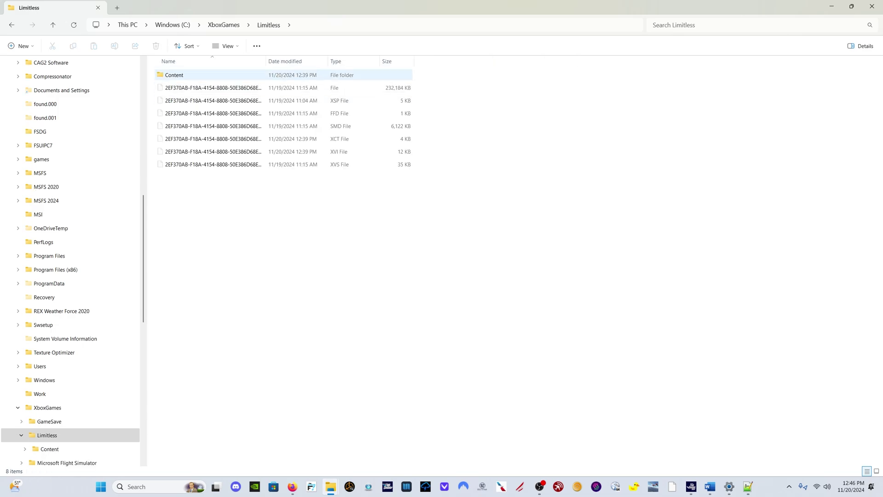
pyautogui.press('Return')
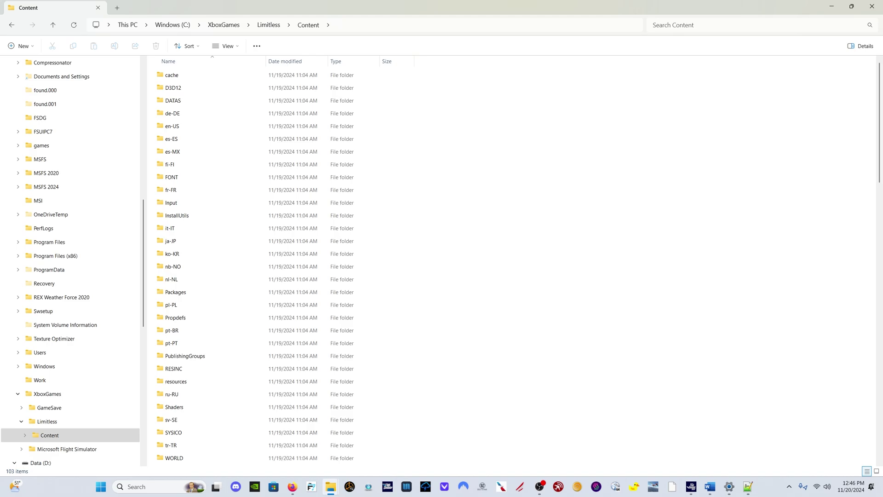
# - Try to copy version.dll and dlssg_to_fsr3_amd_is_better.dll from the dll_version folder into the Content folder
pyautogui.hotkey('alt', 'Tab')
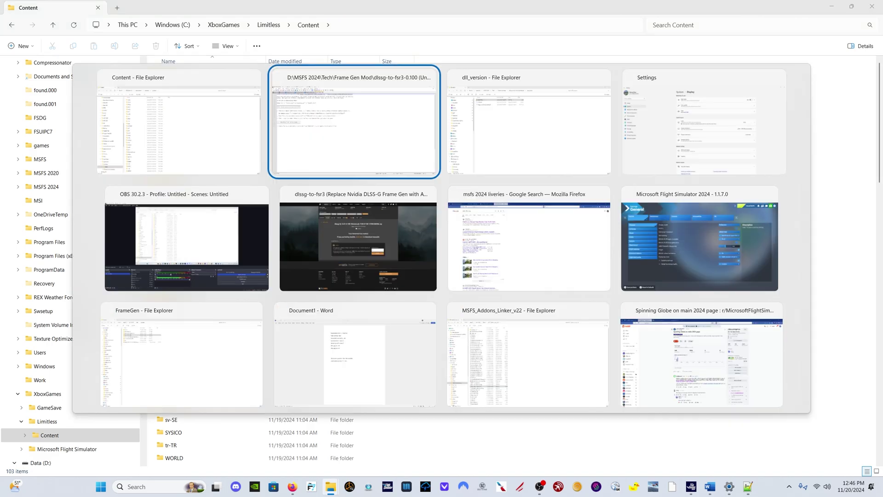
pyautogui.hotkey('shift', 'Up')
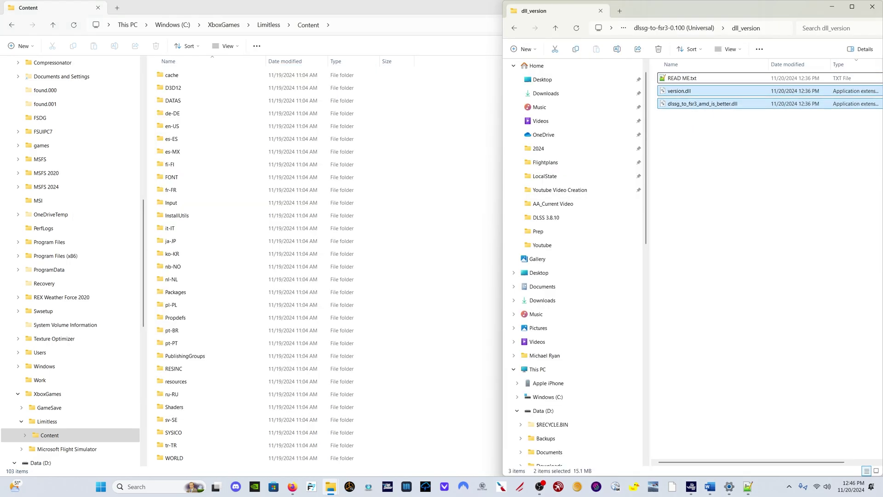
pyautogui.moveTo(679, 91); pyautogui.dragTo(361, 244)
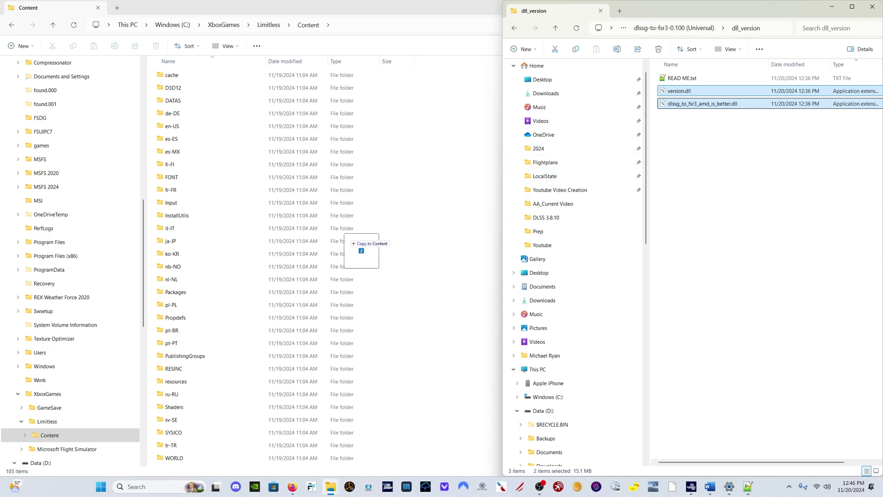
pyautogui.moveTo(361, 244); pyautogui.dragTo(763, 226)
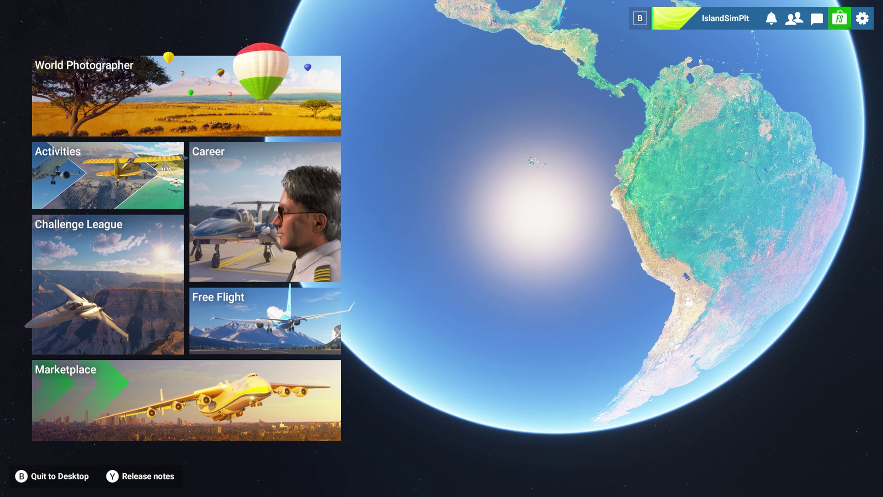
# - In Microsoft Flight Simulator 2024, enable NVIDIA DLSS frame generation in the graphics settings and leave the settings
pyautogui.click(862, 18)
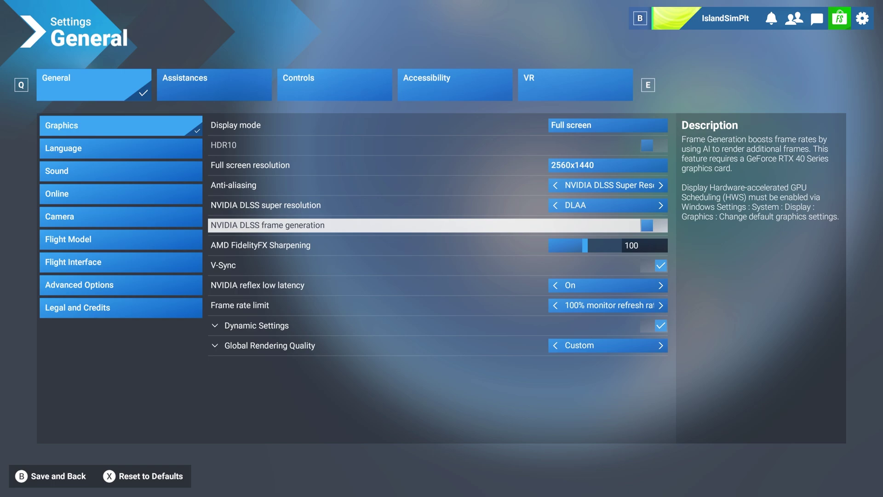
pyautogui.press('Return')
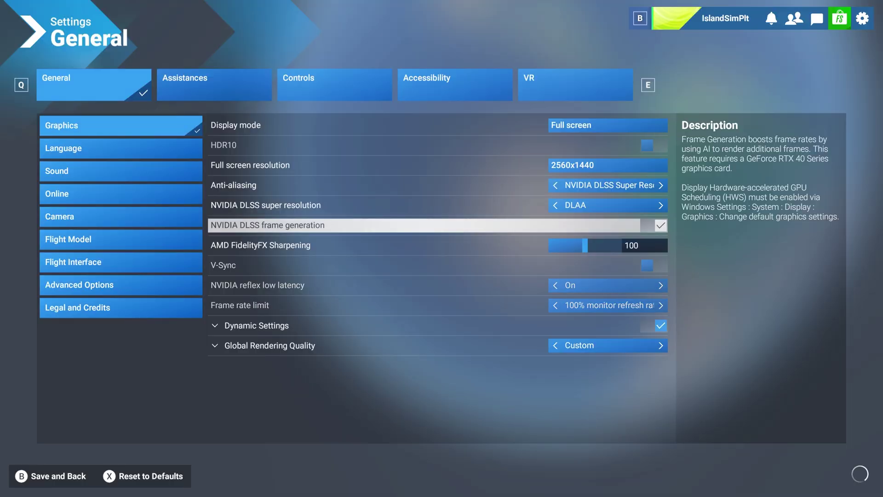
pyautogui.press('Escape')
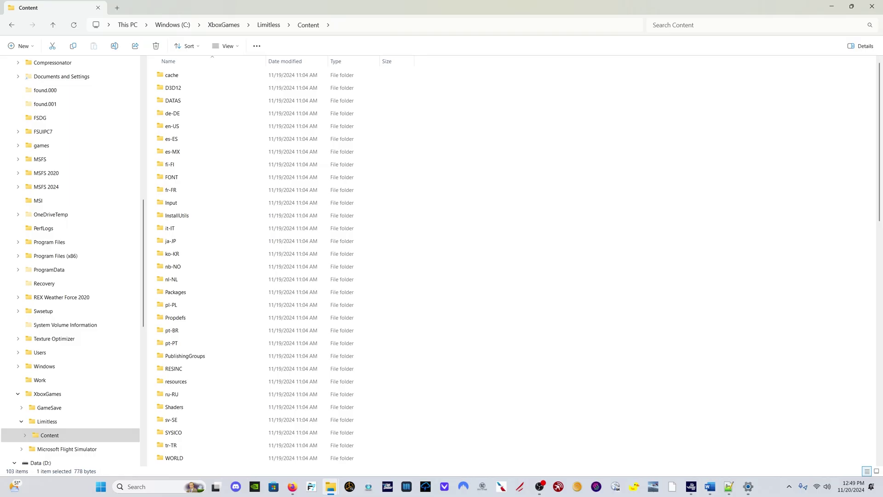
# - Sort the Content folder by date modified and open dlssg_to_fsr3.log in an enlarged window to read it
pyautogui.click(288, 61)
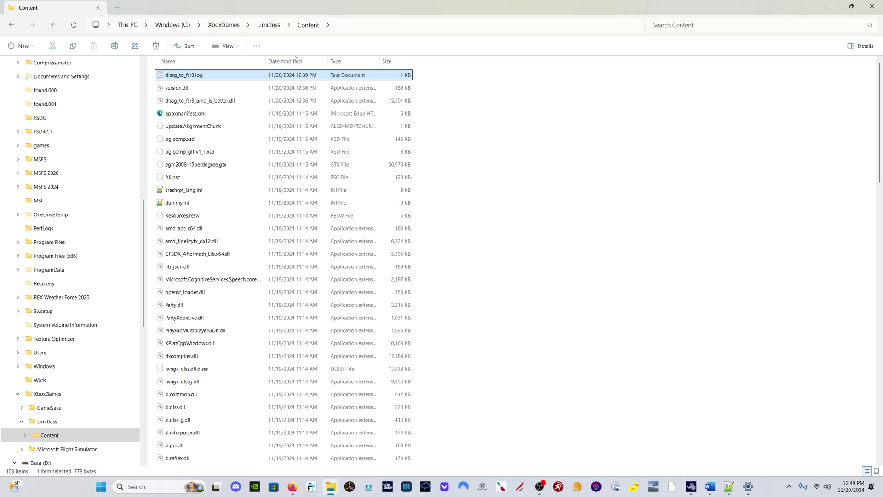
pyautogui.press('Return')
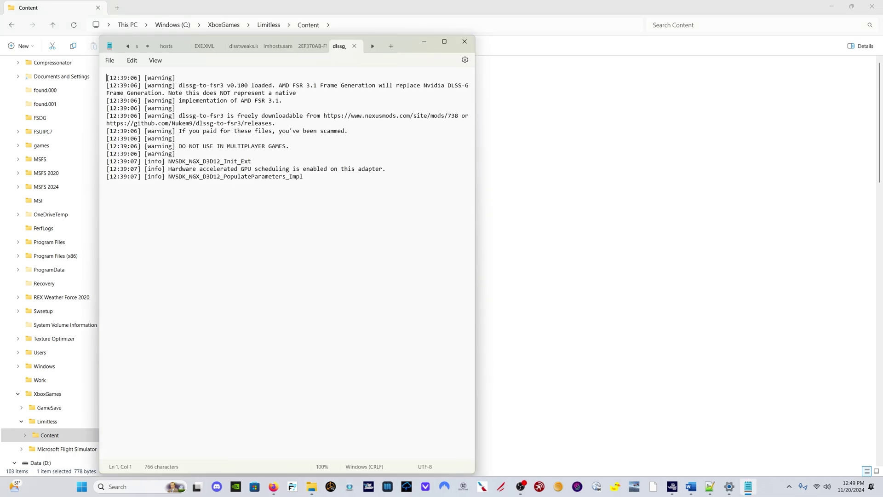
pyautogui.click(443, 42)
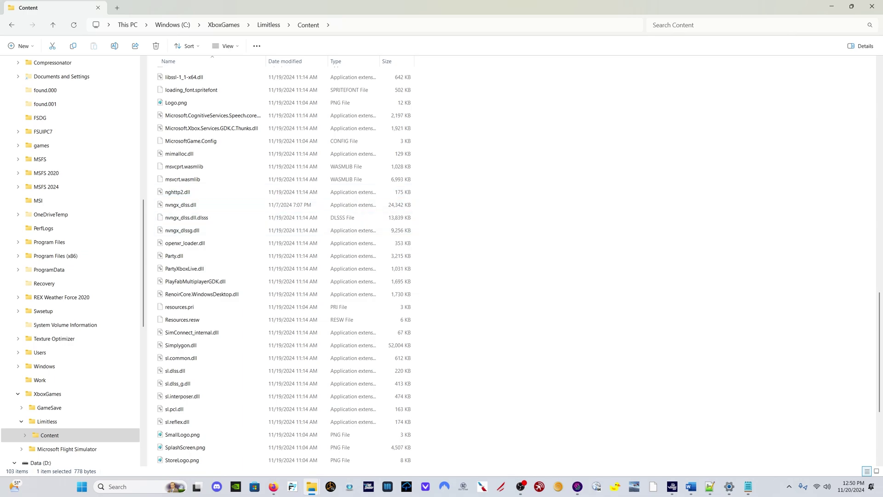
# - Examine the file version in the detailed properties of nvngx_dlssg.dll in the Content folder
pyautogui.moveTo(205, 230)
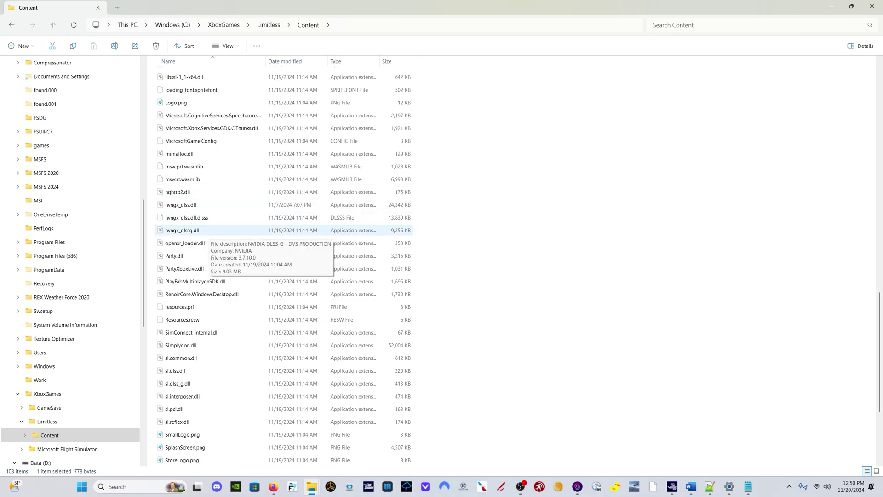
pyautogui.rightClick(210, 232)
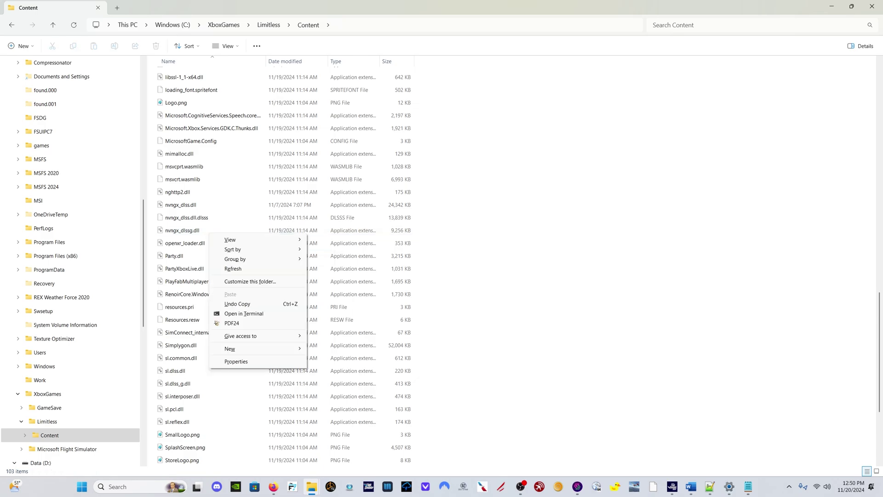
pyautogui.press('Escape')
pyautogui.rightClick(208, 231)
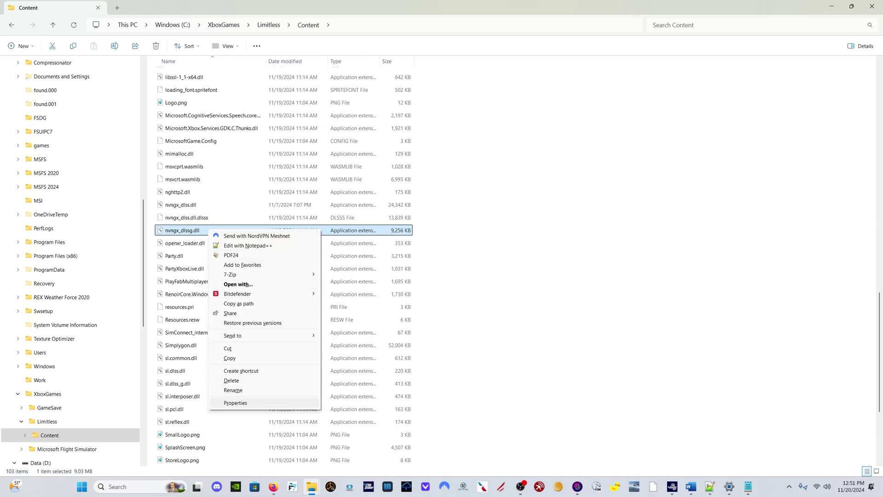
pyautogui.click(225, 401)
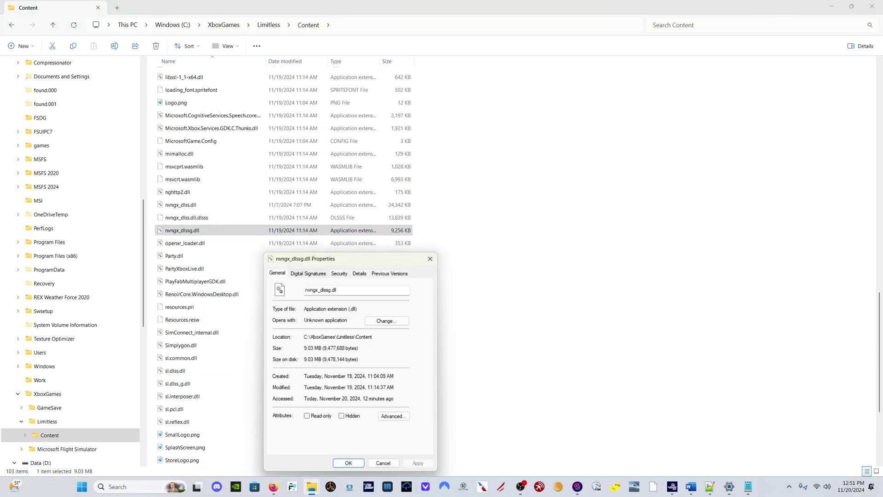
pyautogui.click(359, 273)
pyautogui.click(294, 345)
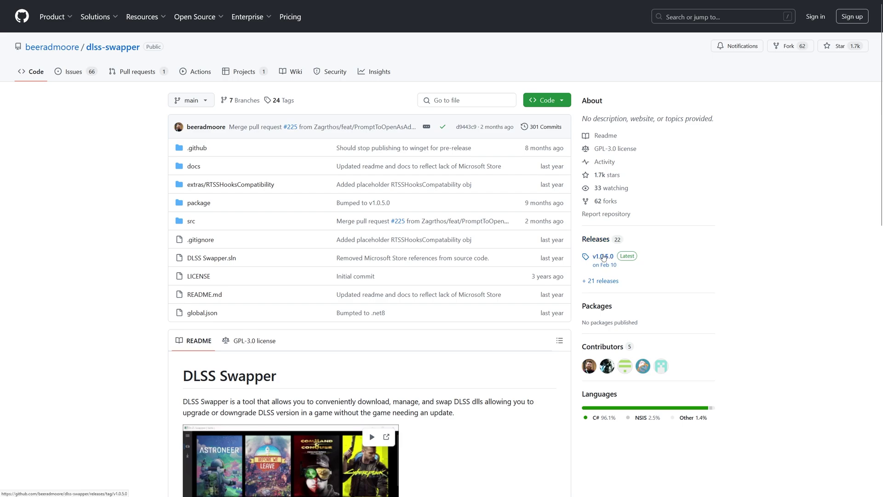
# - Download DLSS.Swapper-1.0.5.0-installer.exe from the v1.0.5.0 GitHub release into the Downloads folder and run it
pyautogui.click(603, 256)
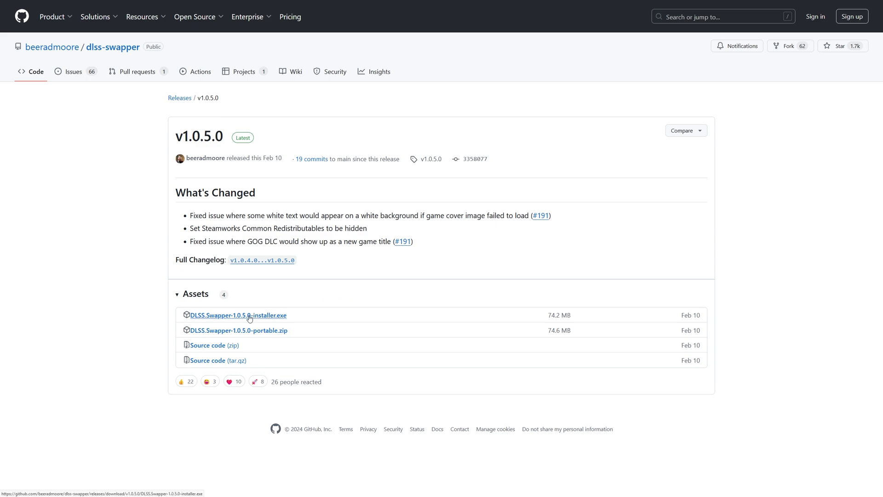
pyautogui.click(250, 316)
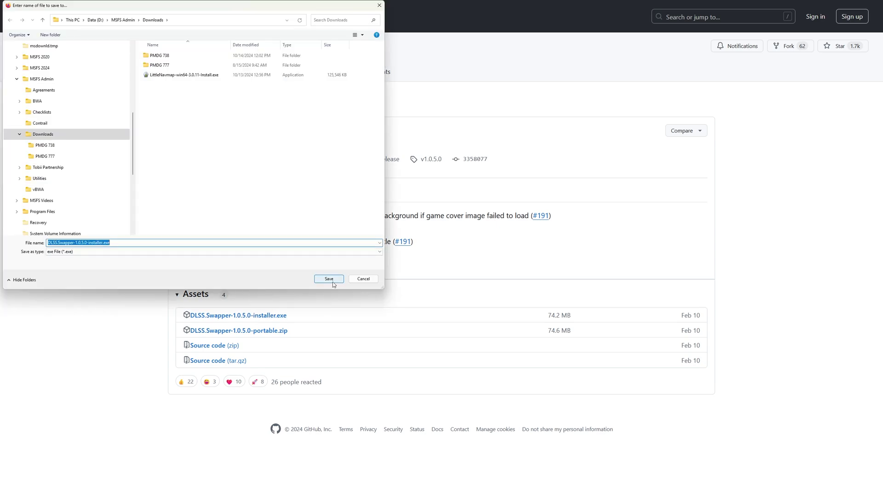
pyautogui.click(332, 281)
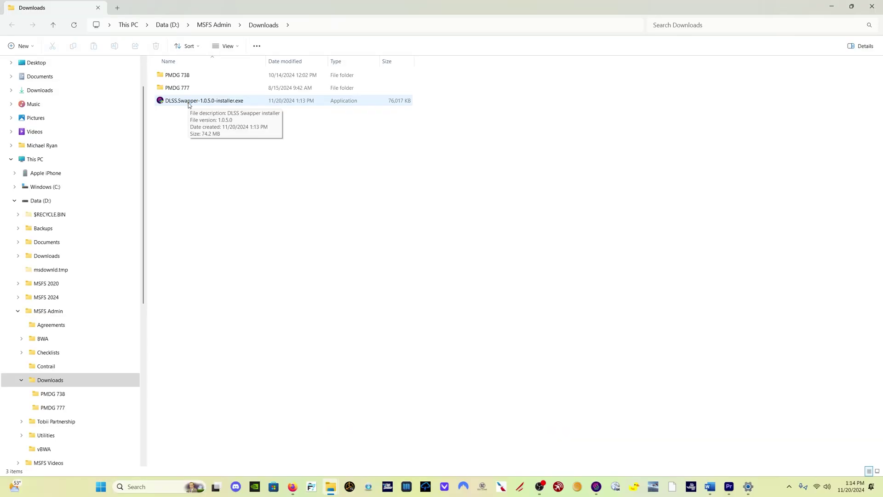
pyautogui.doubleClick(189, 105)
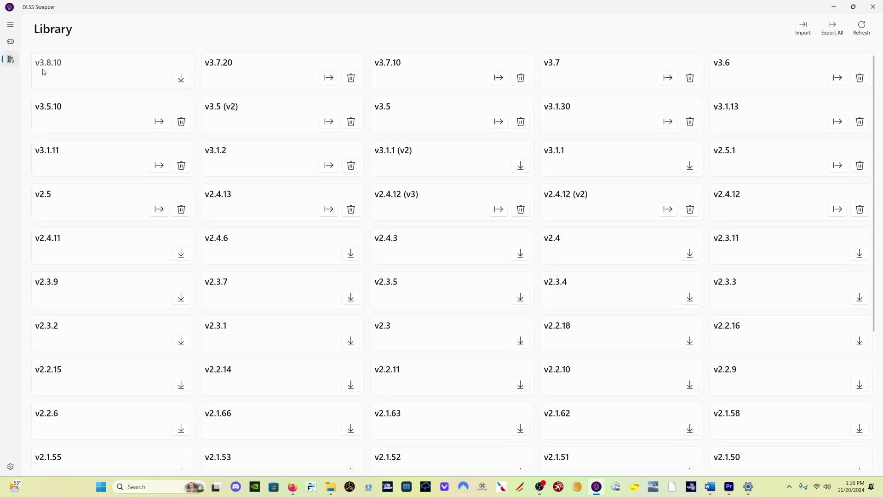
# - Download DLSS v3.8.10 in the DLSS Swapper library and swap the game's DLSS version to 3.8.10.0
pyautogui.click(182, 80)
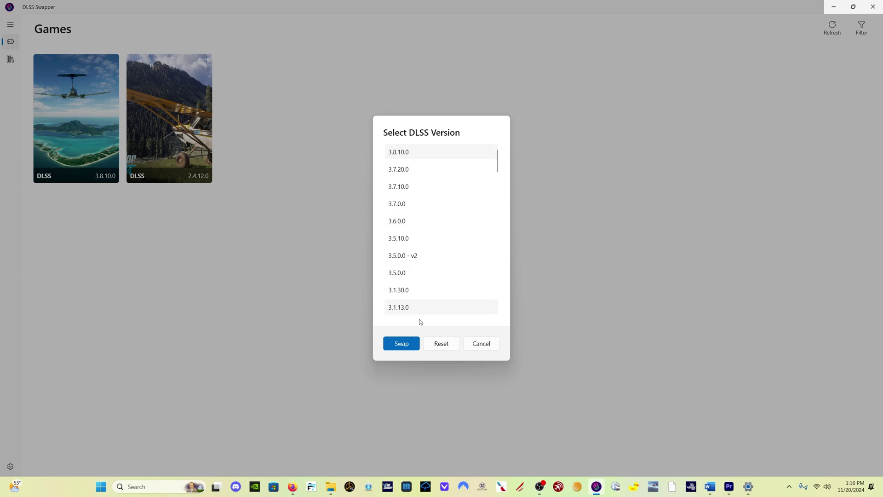
pyautogui.click(397, 344)
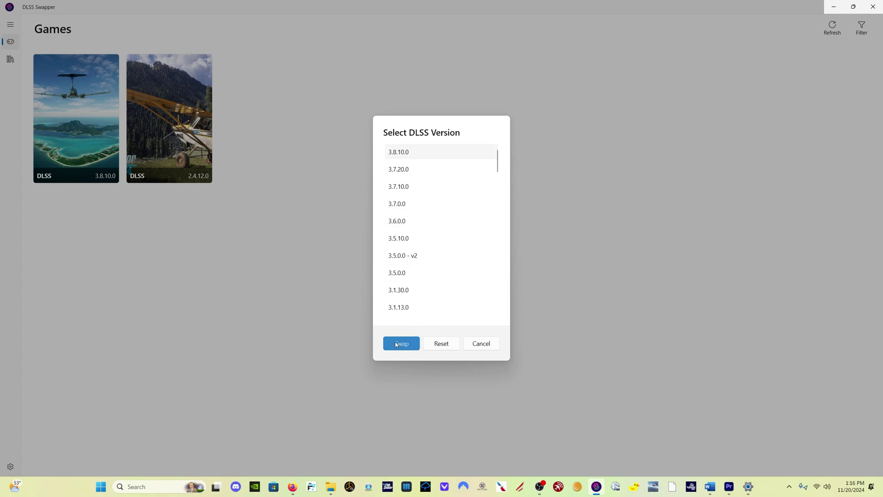